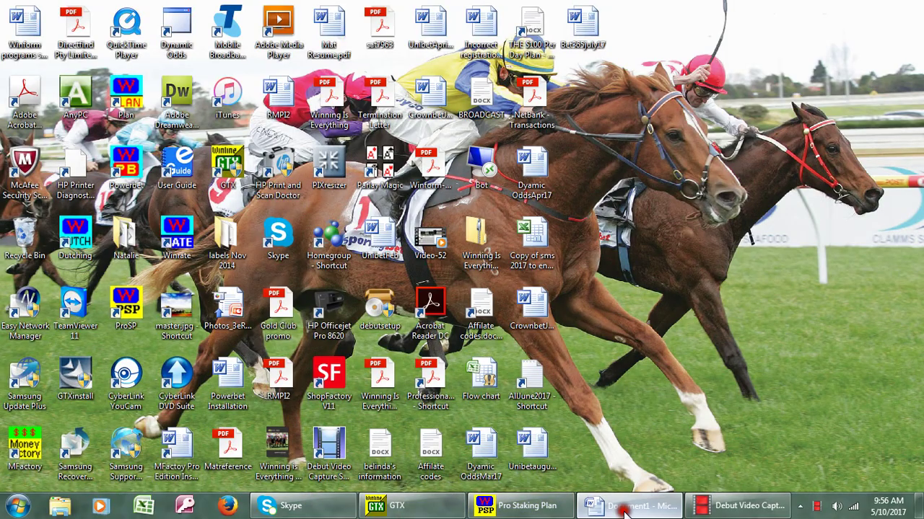
# Open the Word title page and complete the line below the website address as "systems made easy!".
pyautogui.click(624, 510)
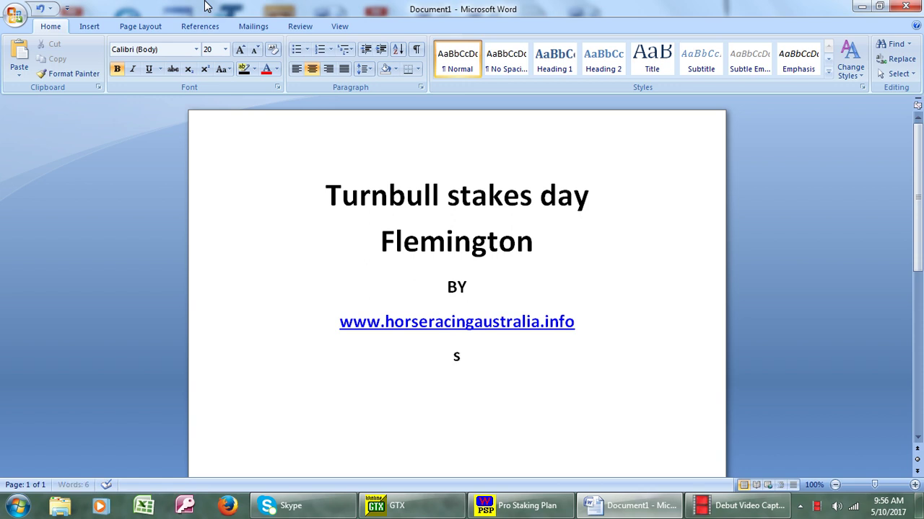
pyautogui.write('ystems ma')
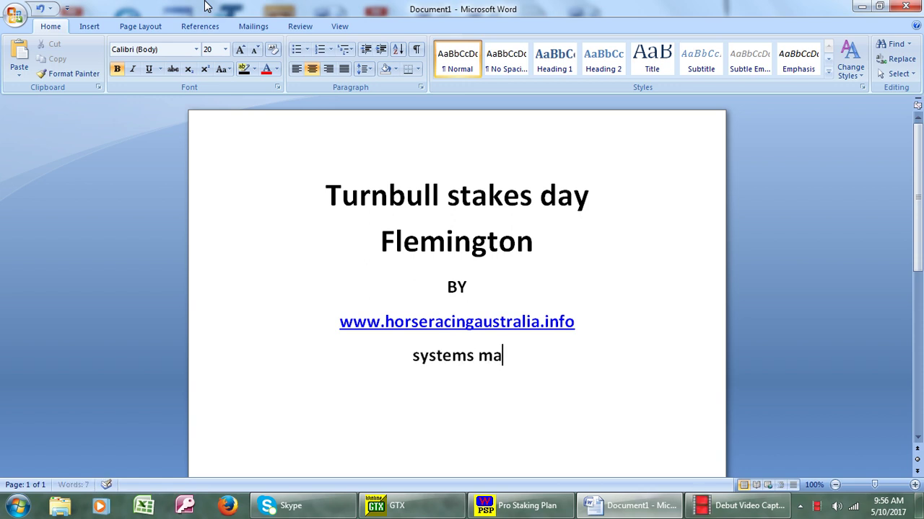
pyautogui.write('de easy!')
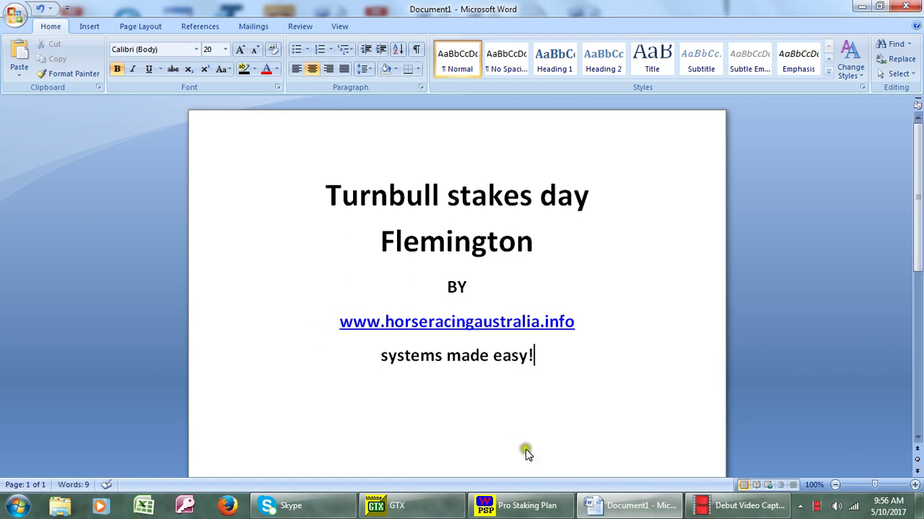
# Switch to GTX and look through the 07Oct meetings for Belmont Park, Flemington, Gold Coast, Morphettville P and Randwick.
pyautogui.click(399, 509)
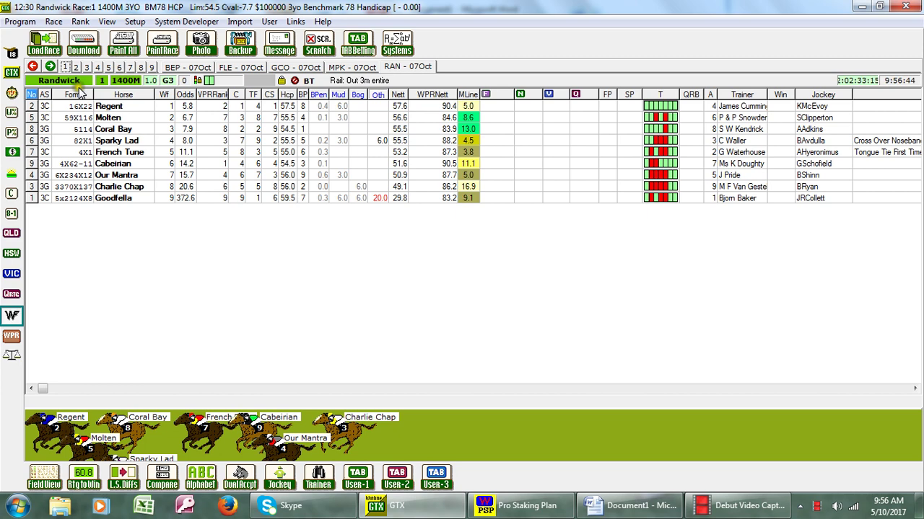
pyautogui.click(166, 68)
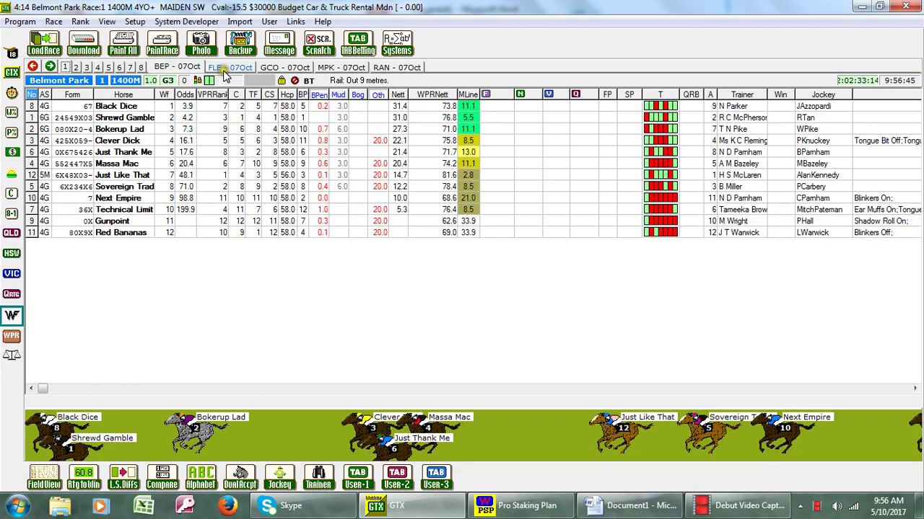
pyautogui.click(235, 68)
pyautogui.click(283, 69)
pyautogui.click(352, 68)
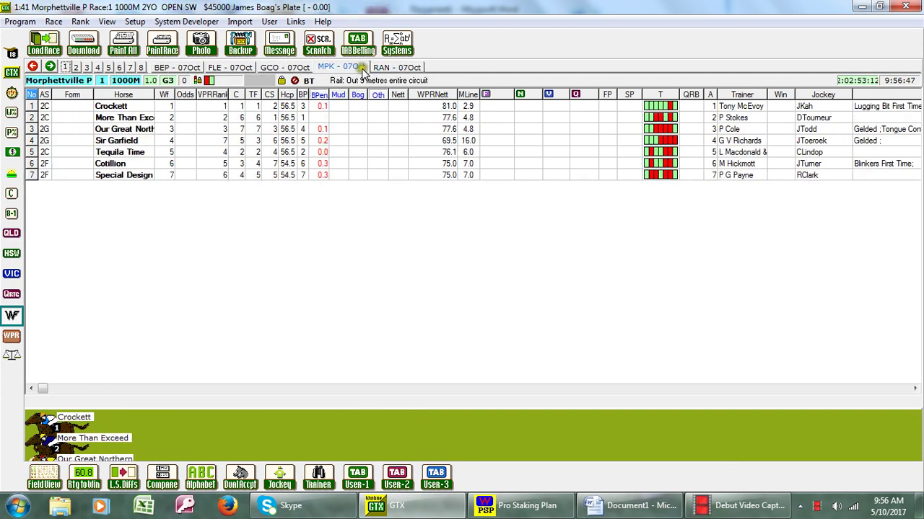
pyautogui.click(406, 67)
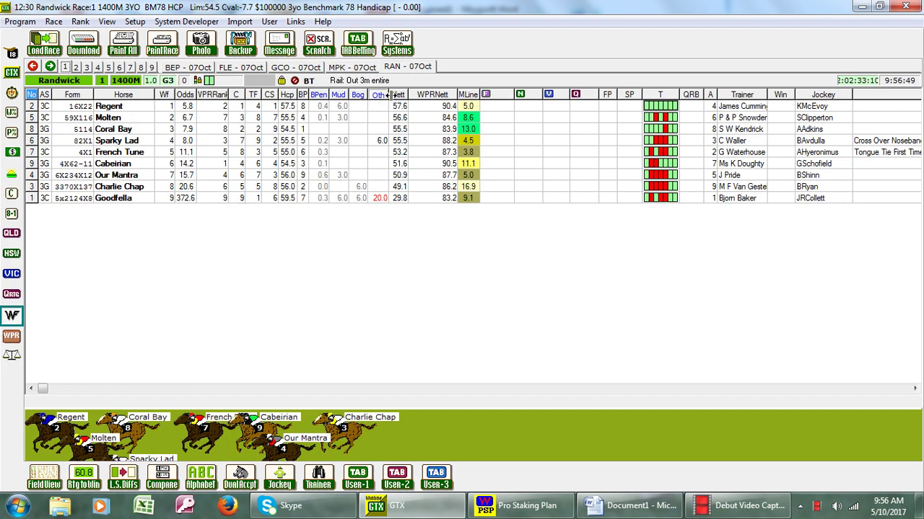
# Open the Systems module and browse the expanded list of available betting systems.
pyautogui.click(397, 48)
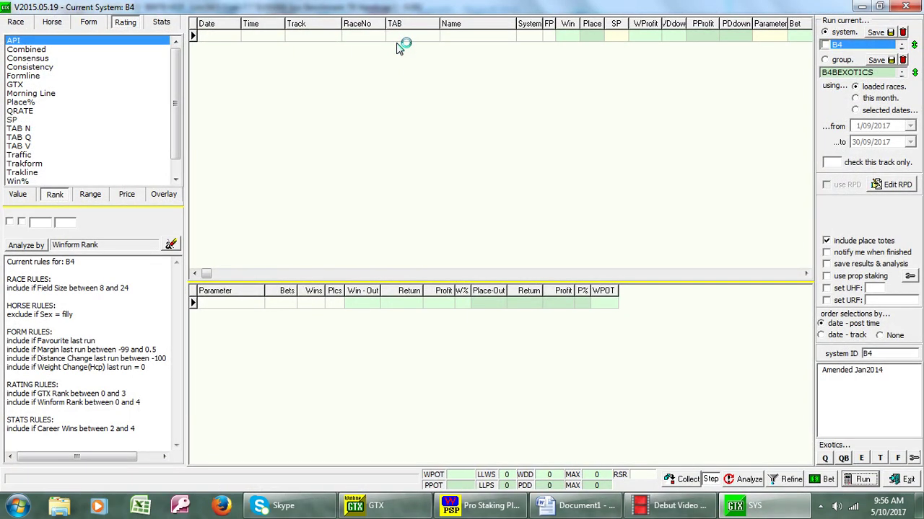
pyautogui.click(914, 47)
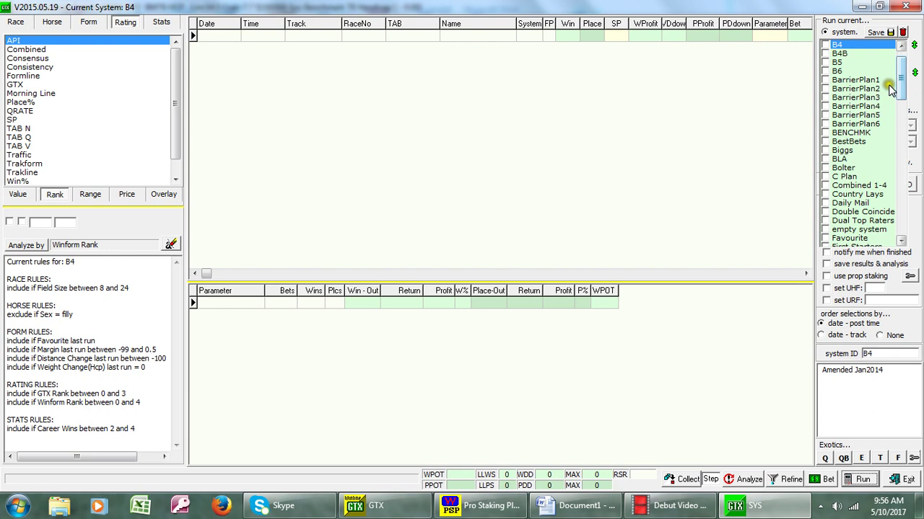
pyautogui.moveTo(900, 93); pyautogui.dragTo(900, 52)
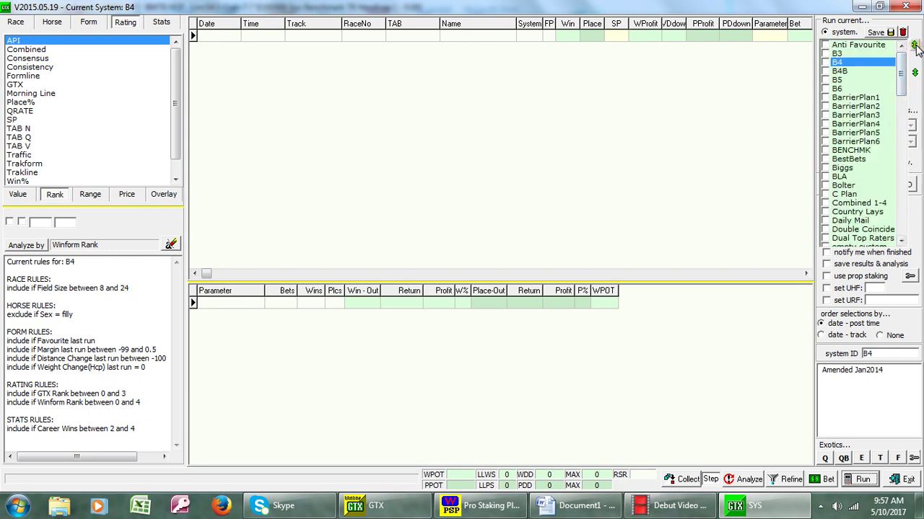
pyautogui.click(914, 44)
# Set the run to use a group of systems and choose the WINFORM group.
pyautogui.click(826, 60)
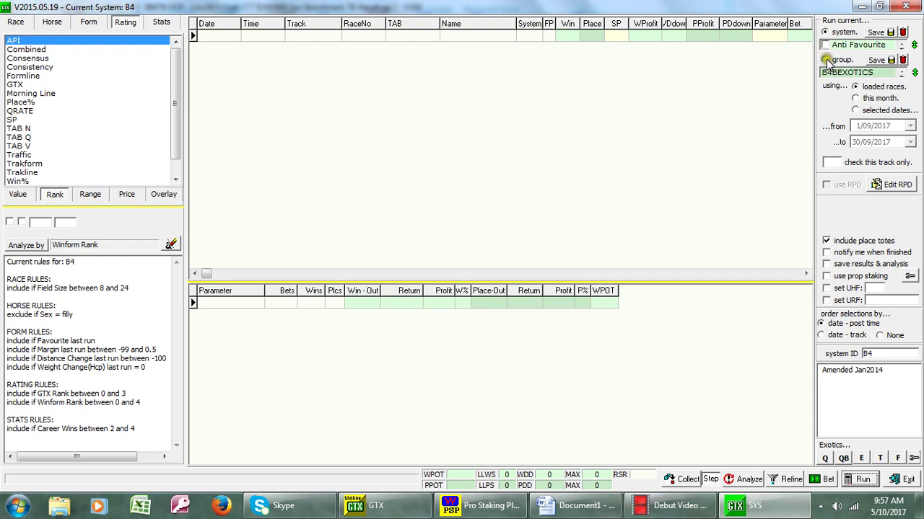
pyautogui.click(915, 74)
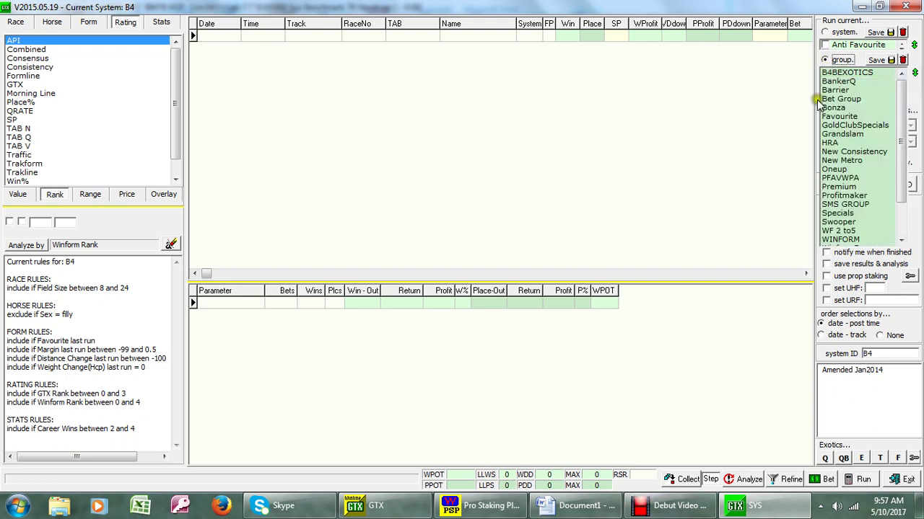
pyautogui.click(852, 240)
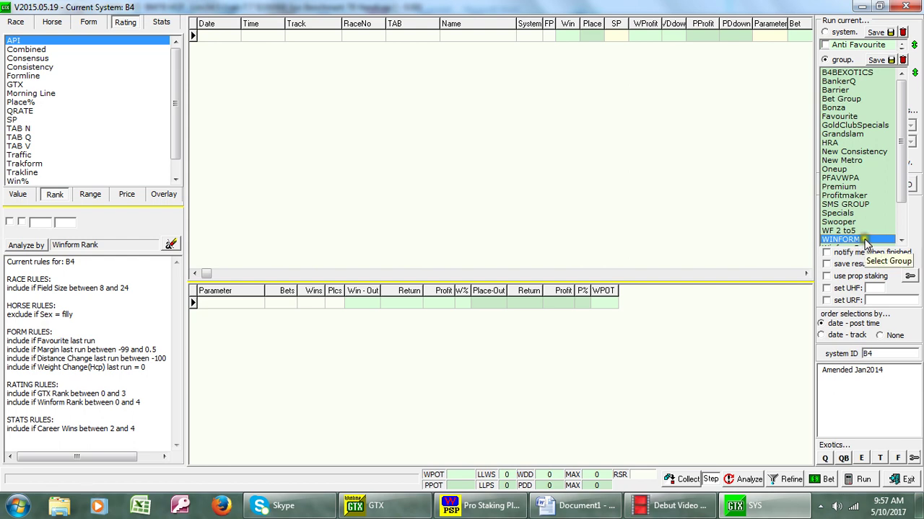
# Review which systems are ticked for the WINFORM group, and collapse the system and group lists.
pyautogui.click(914, 45)
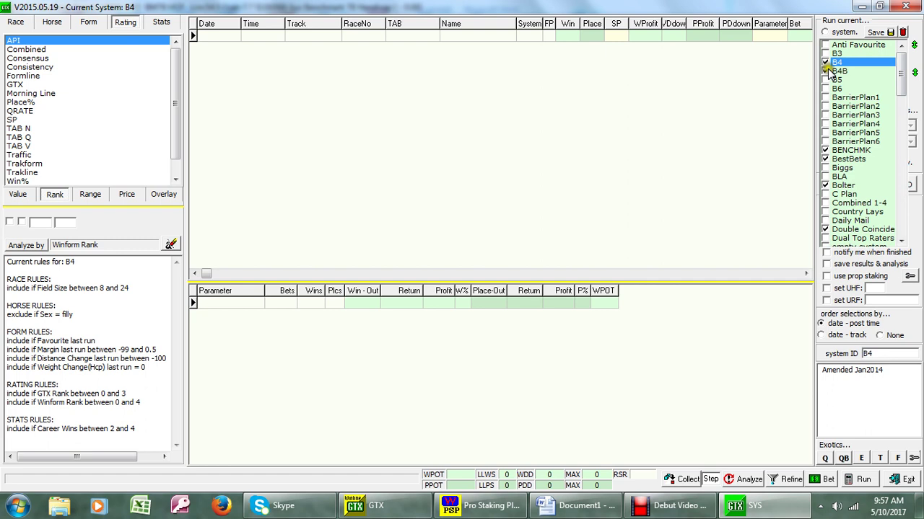
pyautogui.moveTo(904, 76)
pyautogui.mouseDown()
pyautogui.moveTo(895, 230)
pyautogui.moveTo(902, 61)
pyautogui.mouseUp()
pyautogui.click(913, 46)
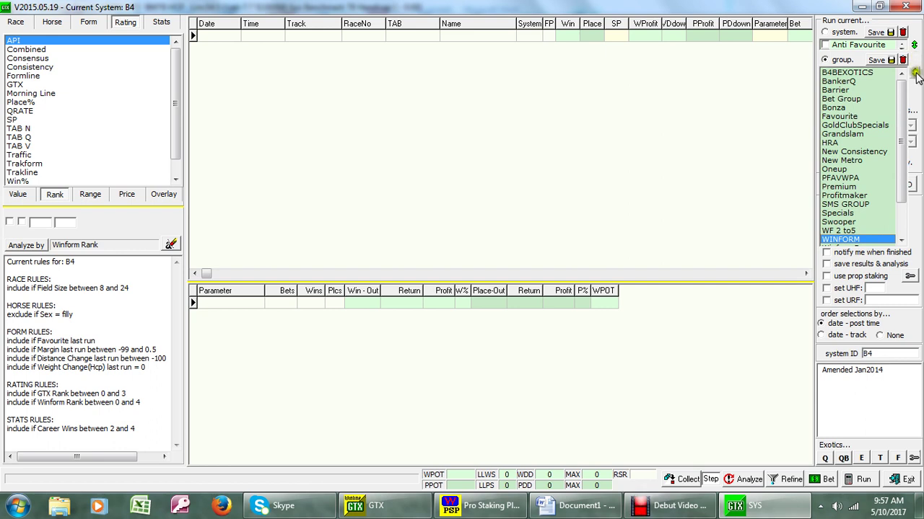
pyautogui.click(914, 74)
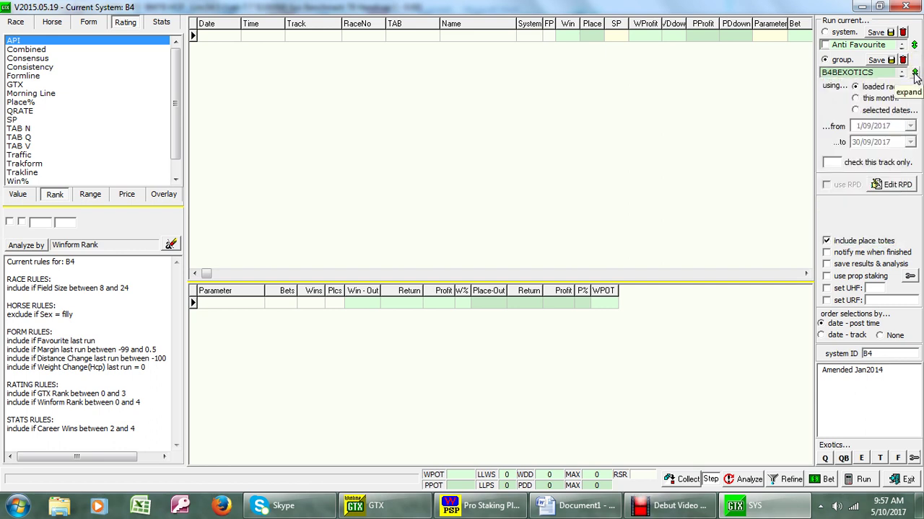
# Run the selected group of systems using the loaded races.
pyautogui.click(855, 111)
pyautogui.click(856, 87)
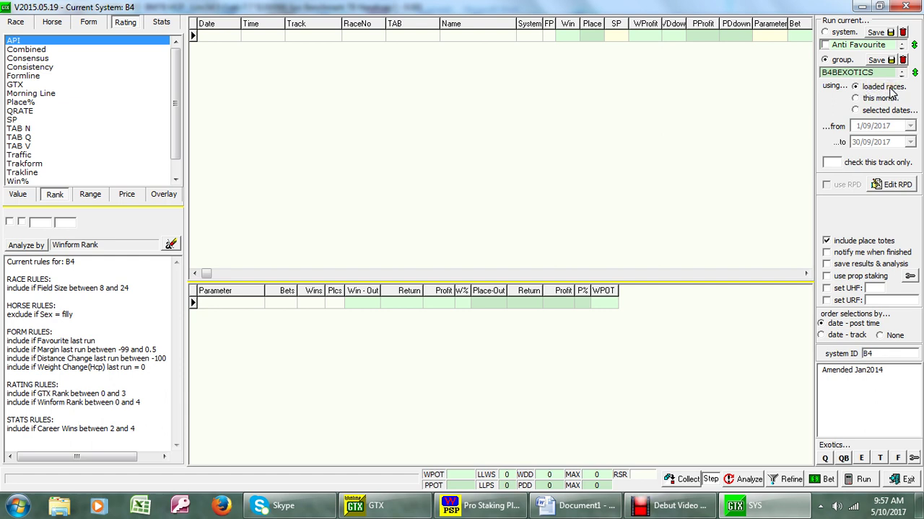
pyautogui.click(861, 485)
pyautogui.click(863, 480)
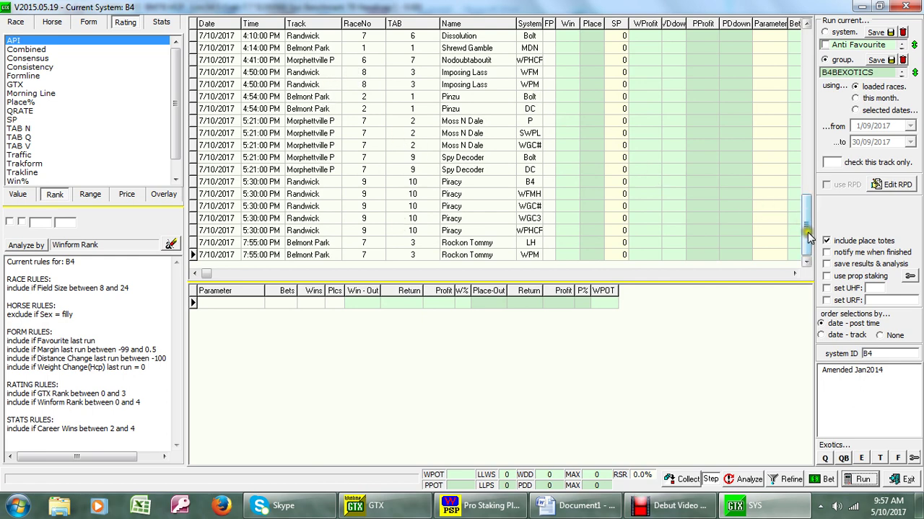
# Examine the 7/10/2017 selections from first to last, comparing horses picked by several systems.
pyautogui.moveTo(808, 238); pyautogui.dragTo(815, 44)
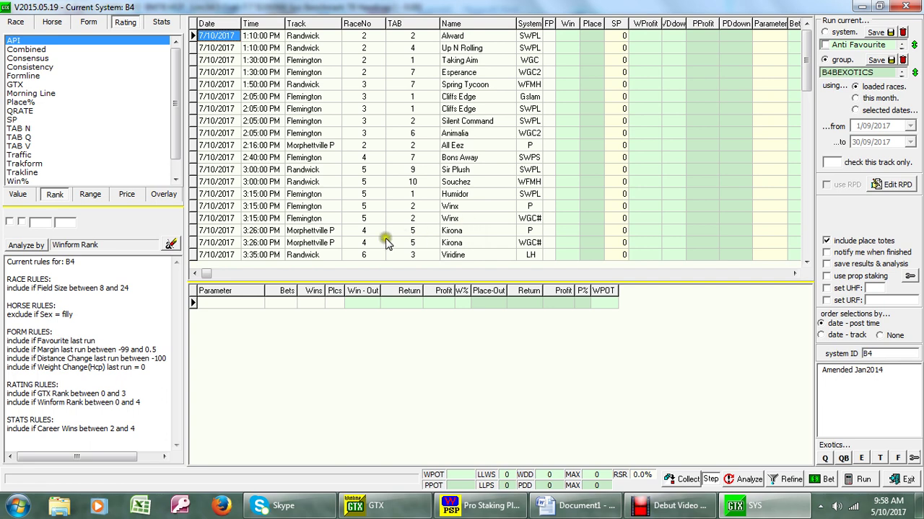
pyautogui.click(476, 244)
pyautogui.click(806, 262)
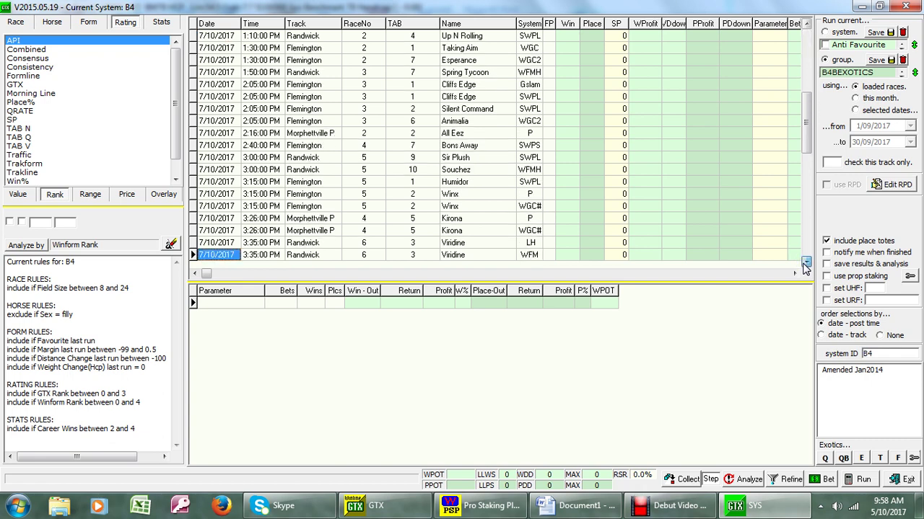
pyautogui.scroll(-5, 726, 226)
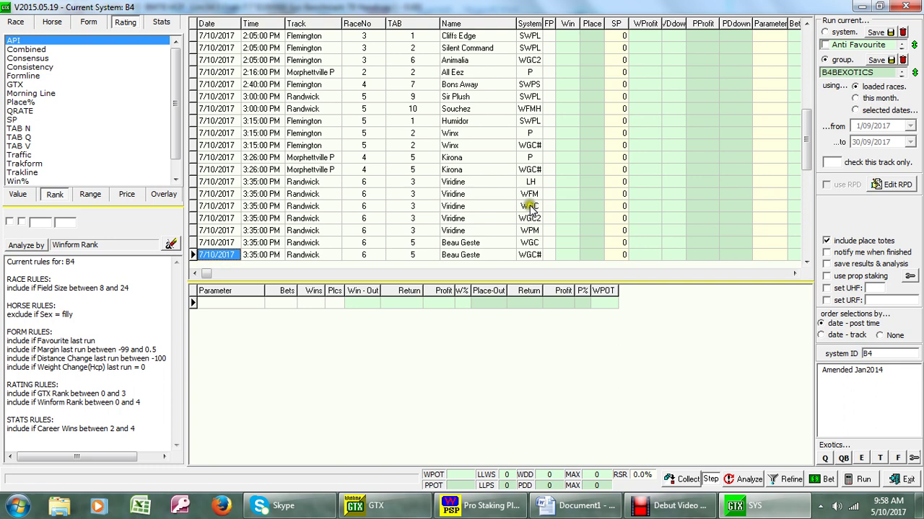
pyautogui.moveTo(809, 160); pyautogui.dragTo(803, 178)
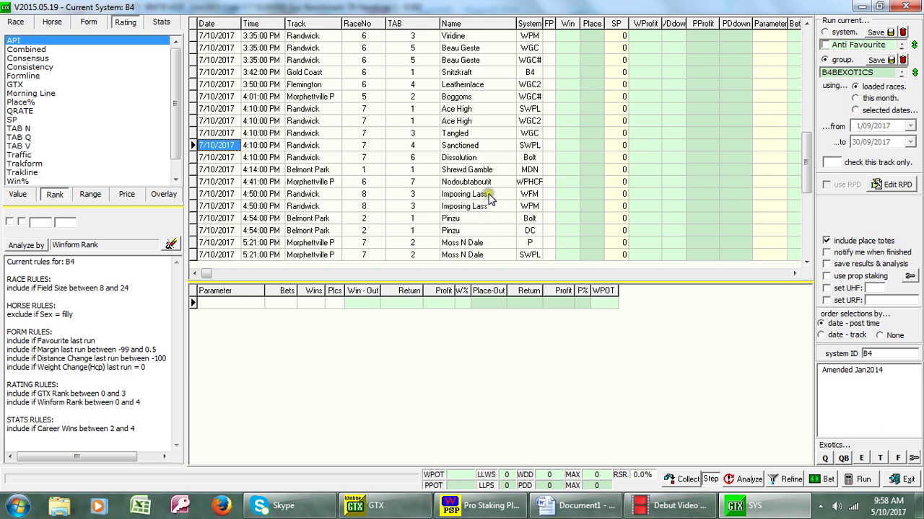
pyautogui.click(496, 259)
pyautogui.click(807, 262)
pyautogui.click(807, 263)
pyautogui.click(806, 263)
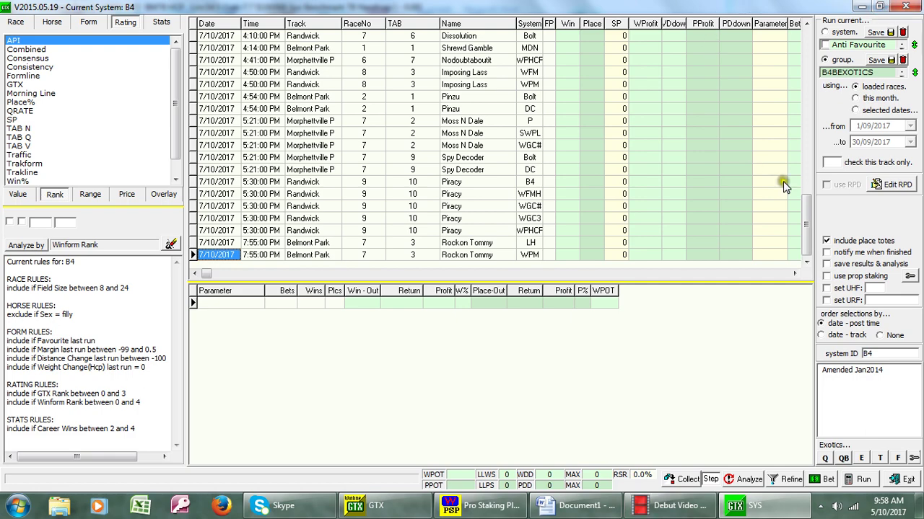
# Return to the race fields and show Randwick race 9 ranked by the $ rating.
pyautogui.click(862, 9)
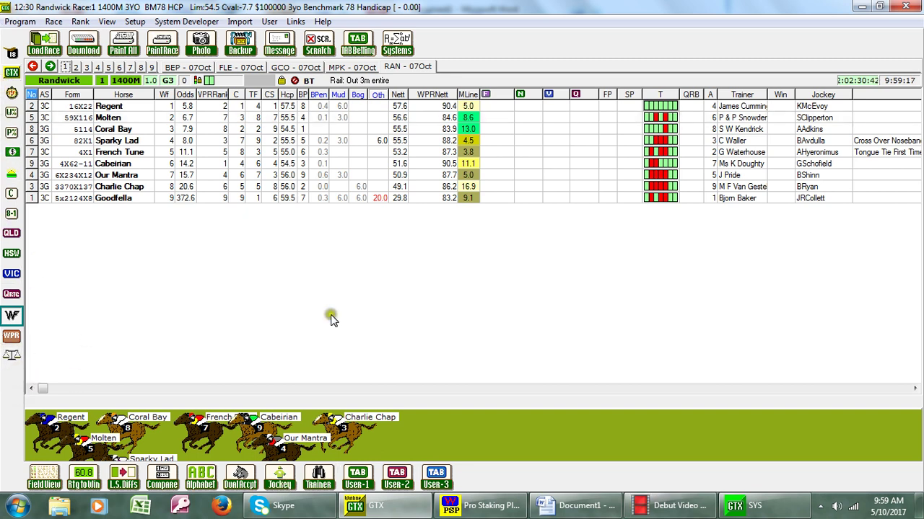
pyautogui.click(11, 155)
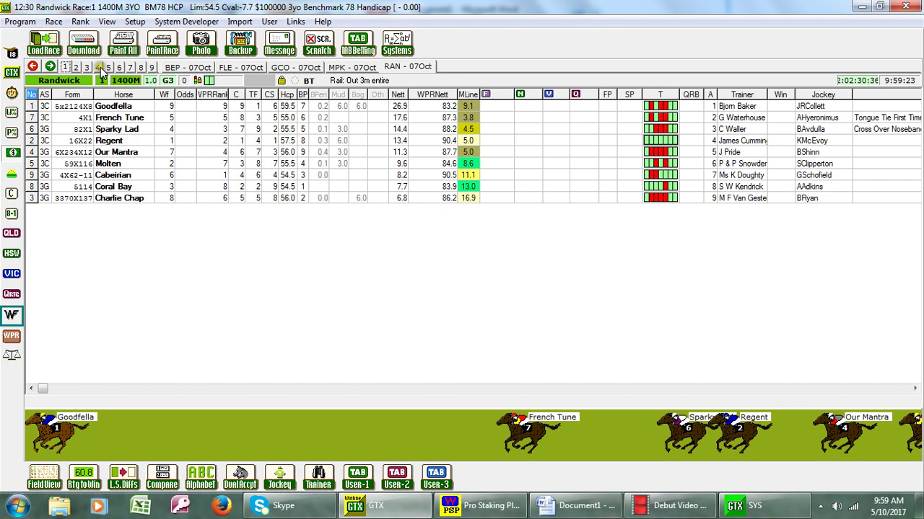
pyautogui.click(149, 66)
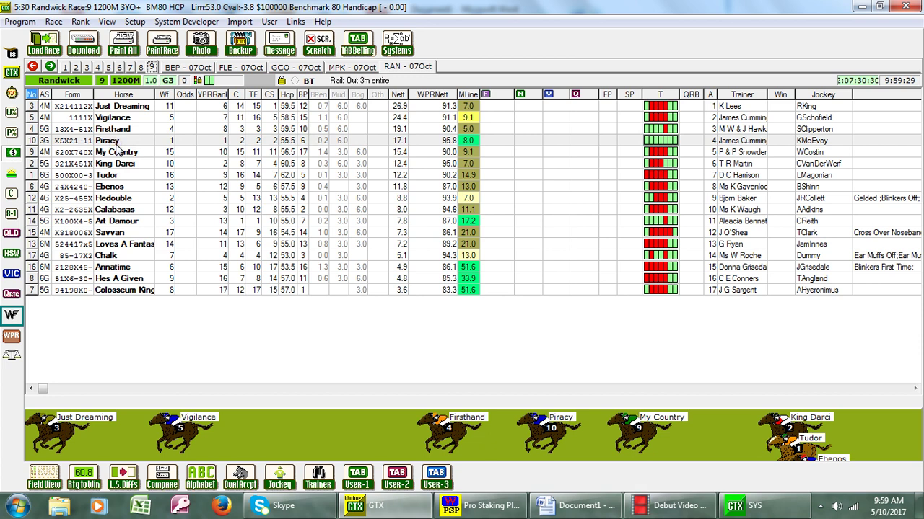
# Show Flemington race 5, the Seppelt Turnbull Stakes, and check where Winx ranks on the $ rating.
pyautogui.click(247, 70)
pyautogui.click(109, 67)
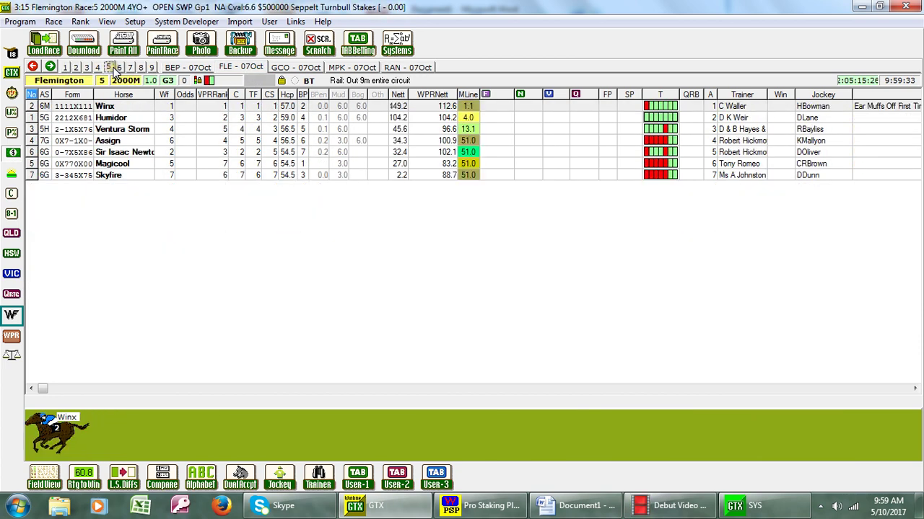
pyautogui.click(106, 107)
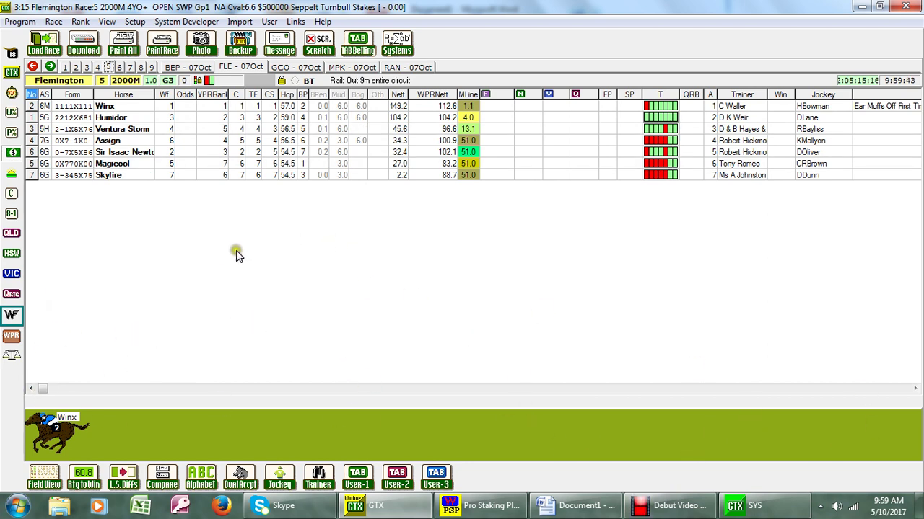
# Rank the Turnbull Stakes field by the W% rating, and check Randwick race 9 for comparison.
pyautogui.click(11, 114)
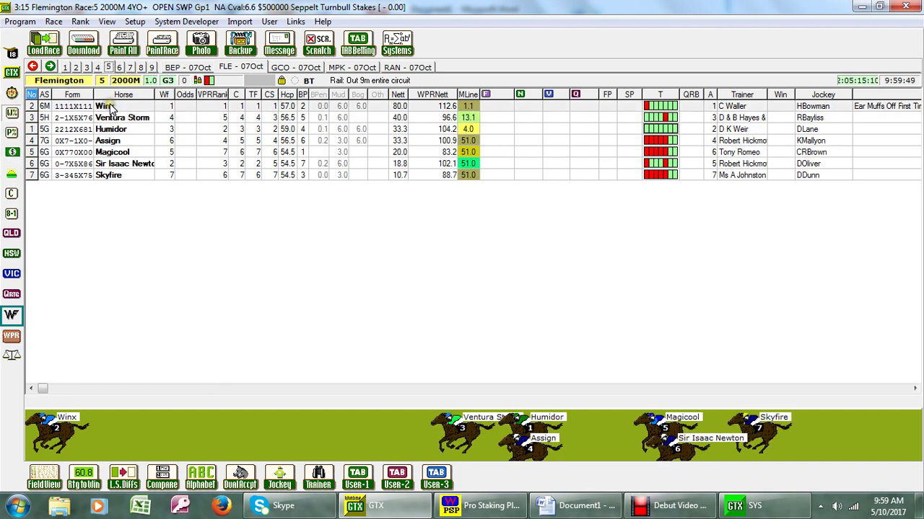
pyautogui.click(405, 67)
pyautogui.click(151, 68)
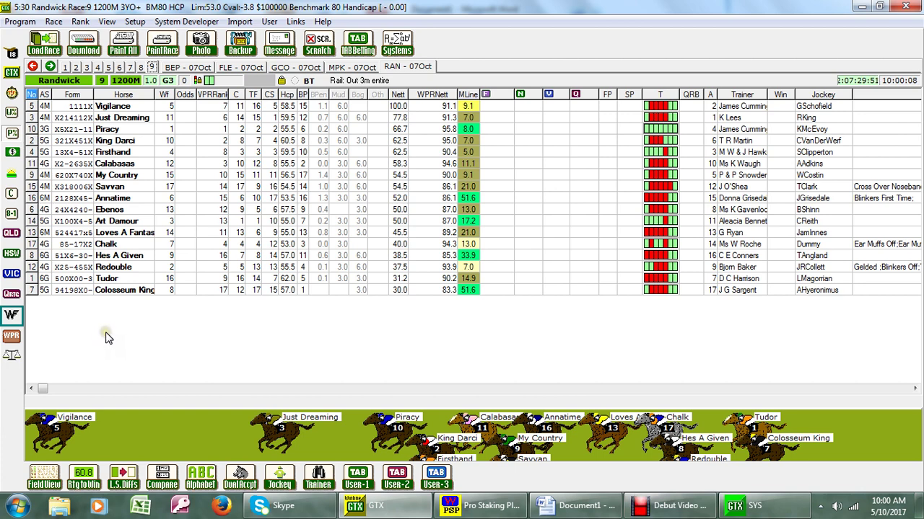
# Reopen Flemington race 5 and rank its runners by the WF (Winform) rating.
pyautogui.click(234, 70)
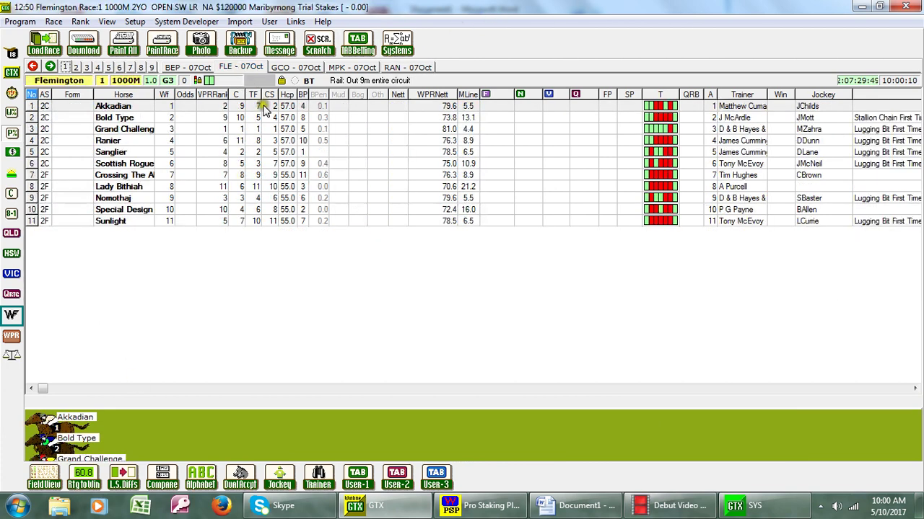
pyautogui.click(109, 67)
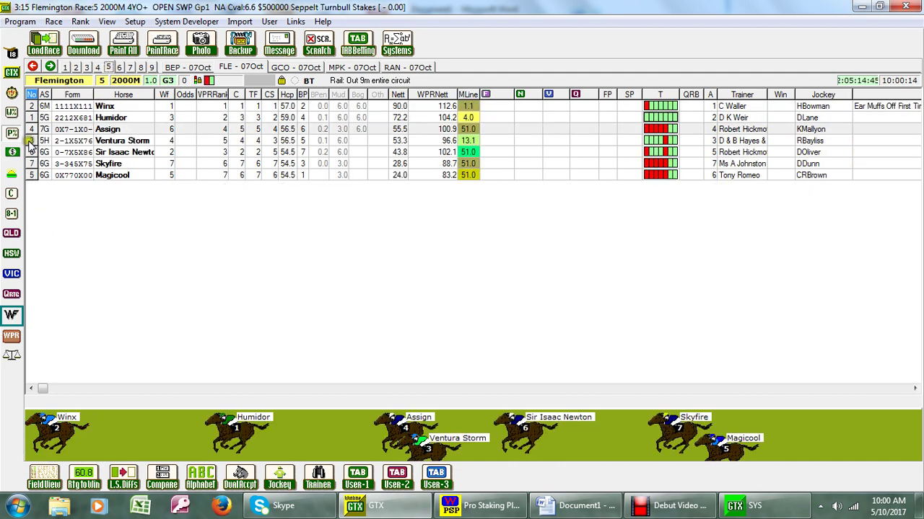
pyautogui.click(10, 319)
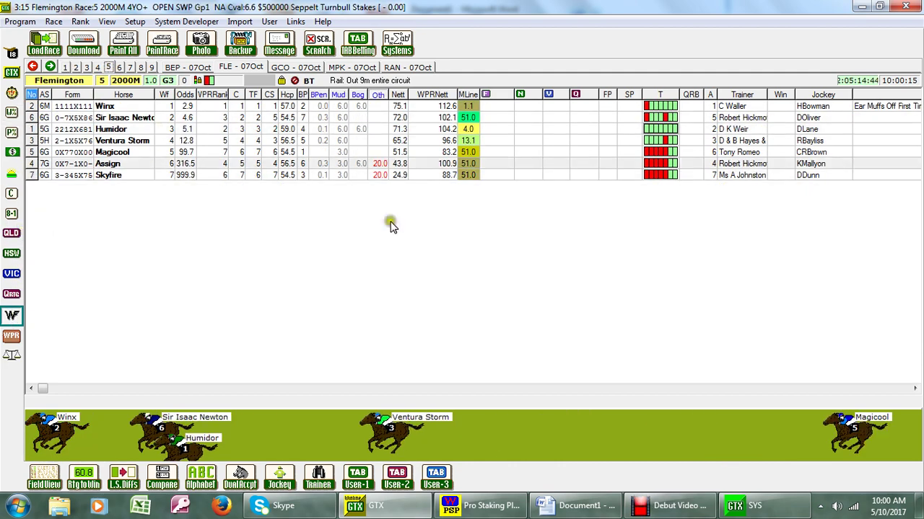
# Examine the Winform odds and ratings of Winx, Ventura Storm and Sir Isaac Newton in the Turnbull Stakes.
pyautogui.click(186, 109)
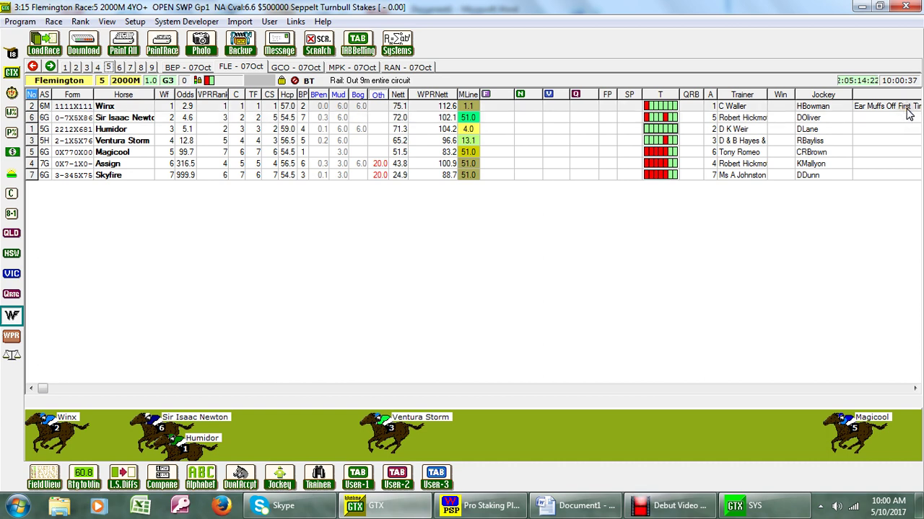
pyautogui.click(173, 200)
pyautogui.click(124, 142)
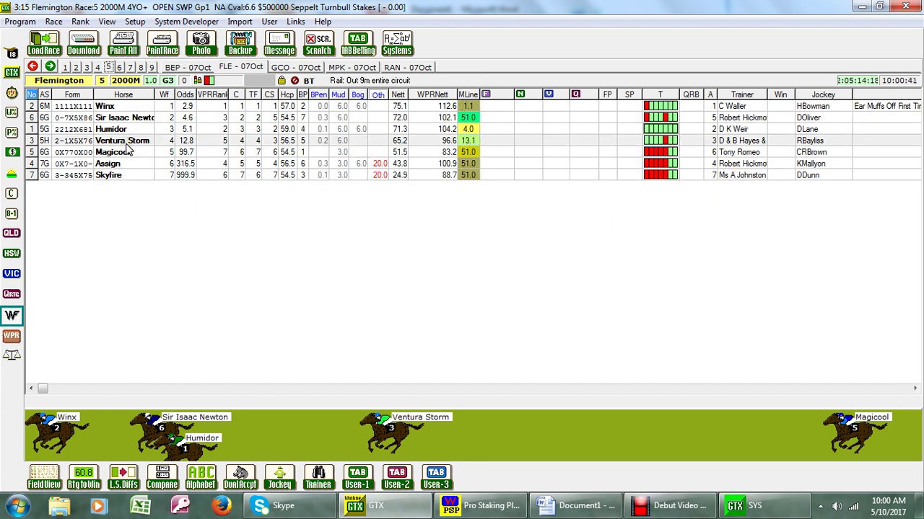
pyautogui.click(146, 120)
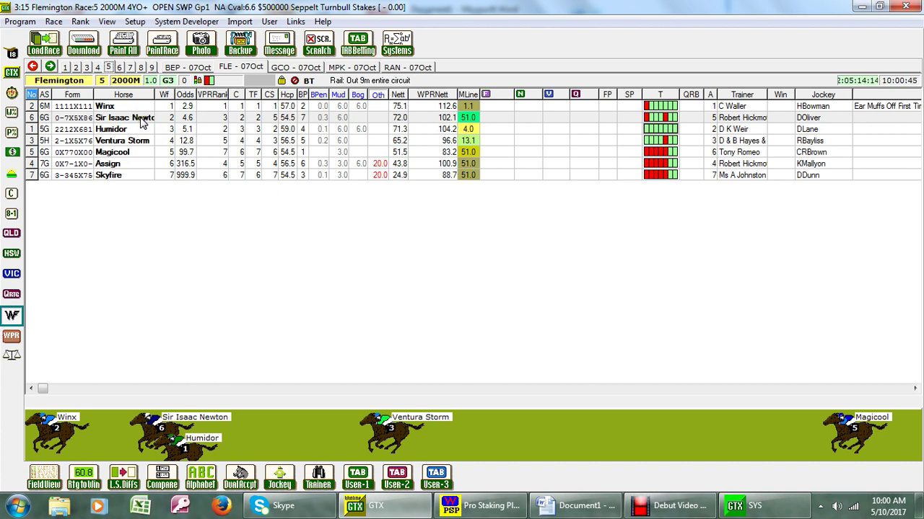
pyautogui.click(134, 120)
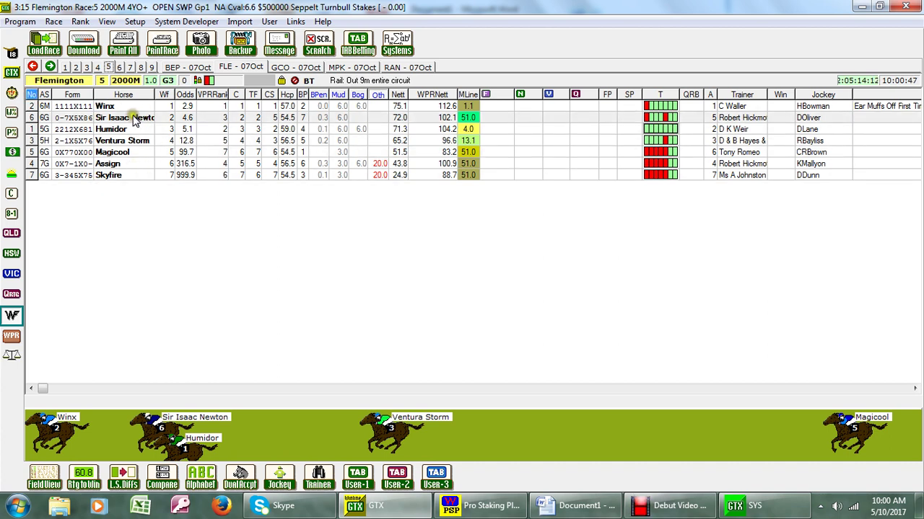